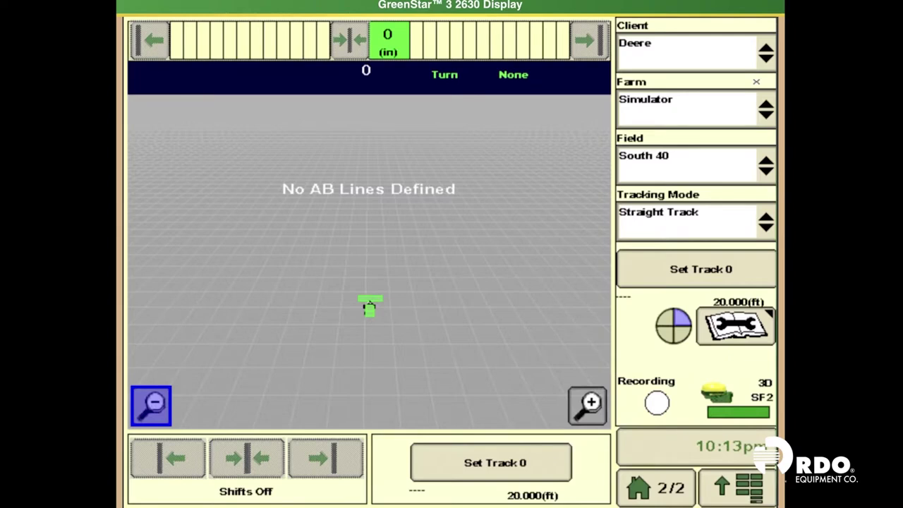
Step: In the GreenStar resources, select client Deere, farm Simulator and field South 40
{"action": "left_click", "coordinate": [752, 502]}
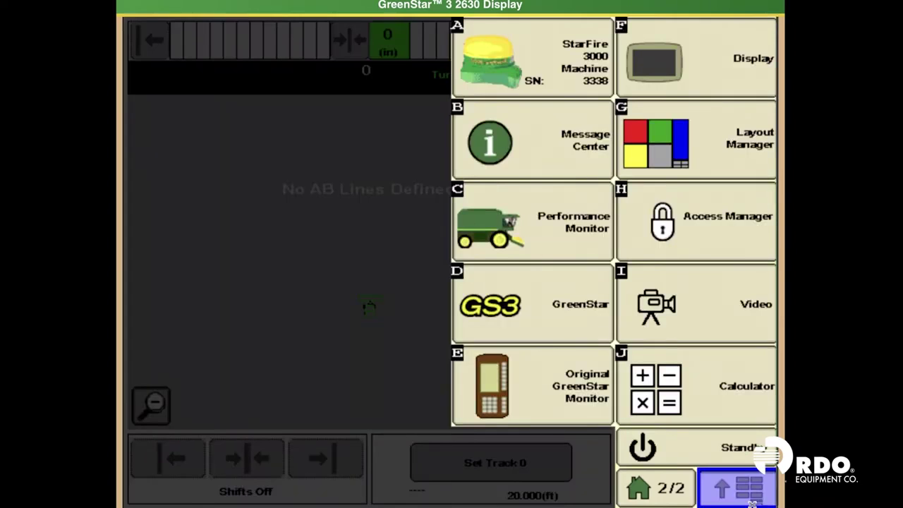
{"action": "left_click", "coordinate": [568, 297]}
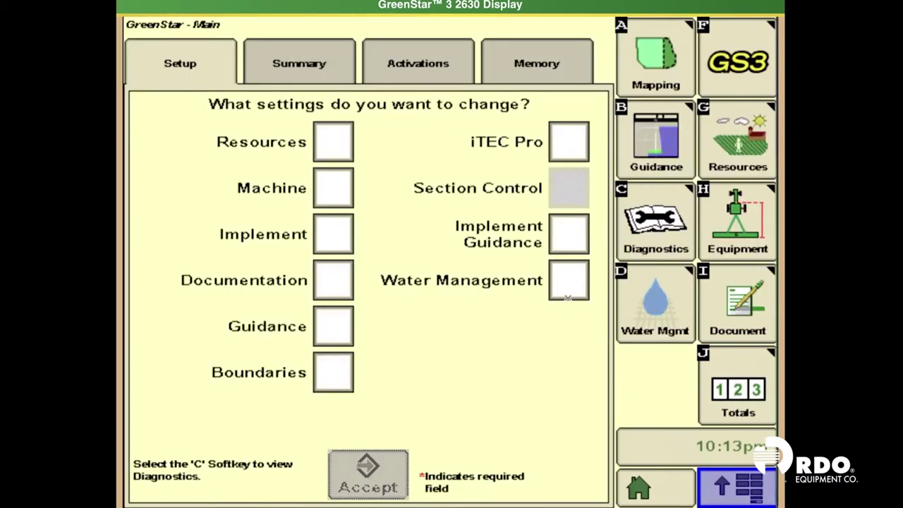
{"action": "left_click", "coordinate": [751, 146]}
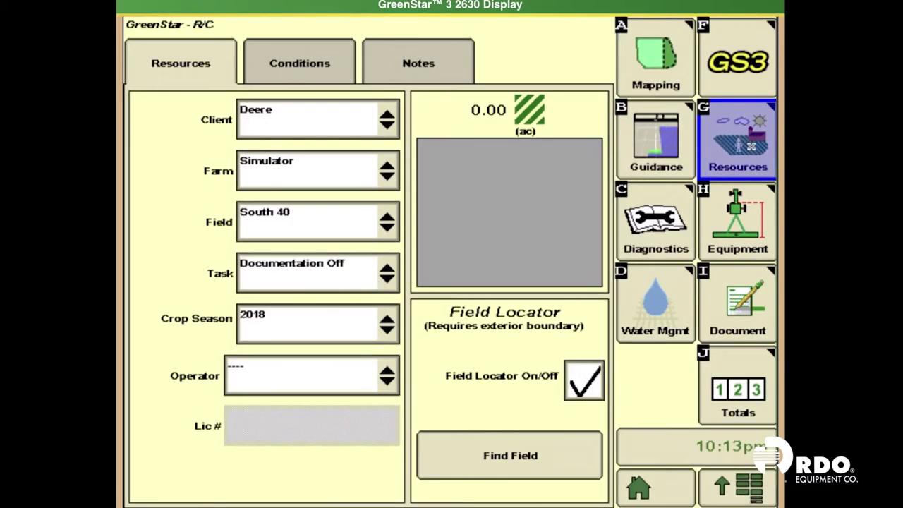
{"action": "left_click", "coordinate": [332, 122]}
{"action": "left_click", "coordinate": [340, 192]}
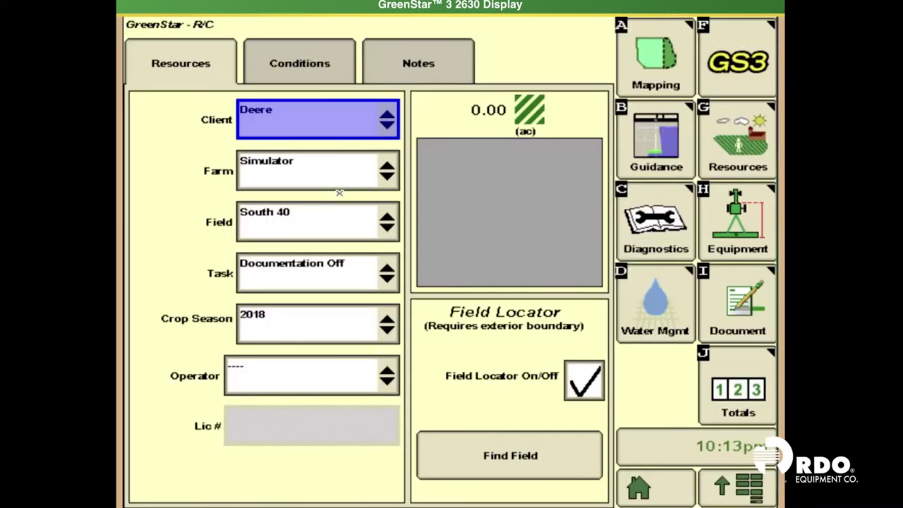
{"action": "left_click", "coordinate": [339, 167]}
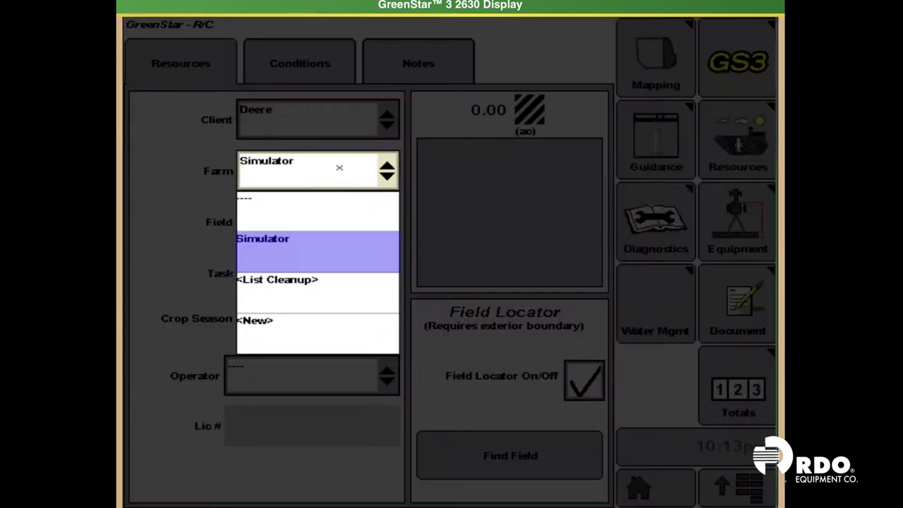
{"action": "left_click", "coordinate": [319, 255]}
{"action": "left_click", "coordinate": [344, 223]}
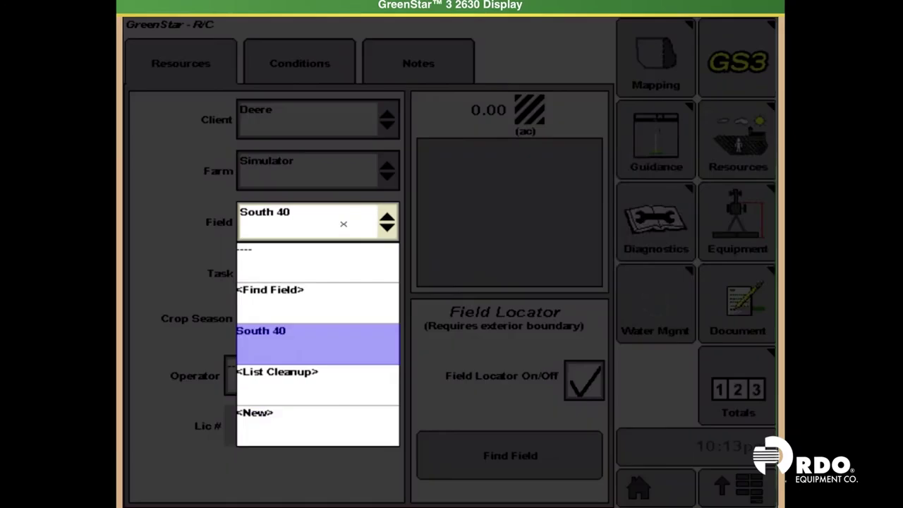
{"action": "left_click", "coordinate": [310, 348]}
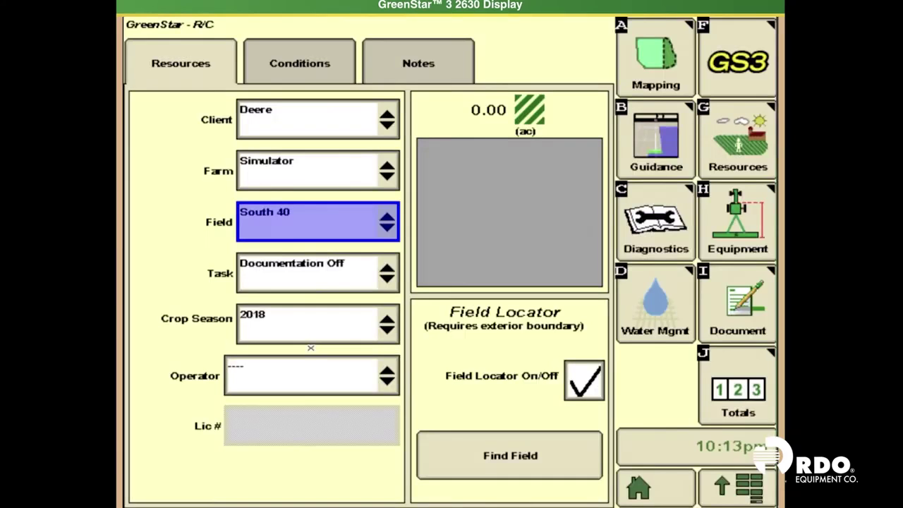
Step: Set the task to Planting and the crop season to 2021
{"action": "left_click", "coordinate": [339, 282]}
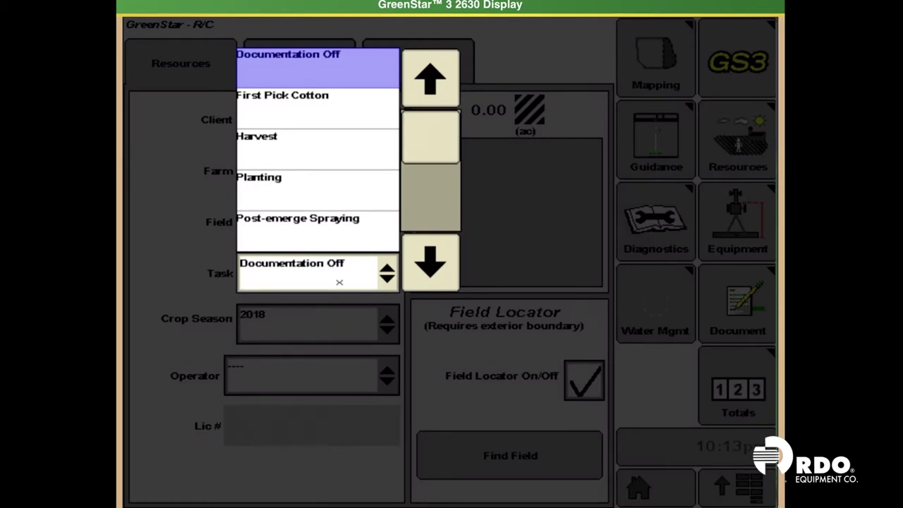
{"action": "left_click", "coordinate": [317, 189]}
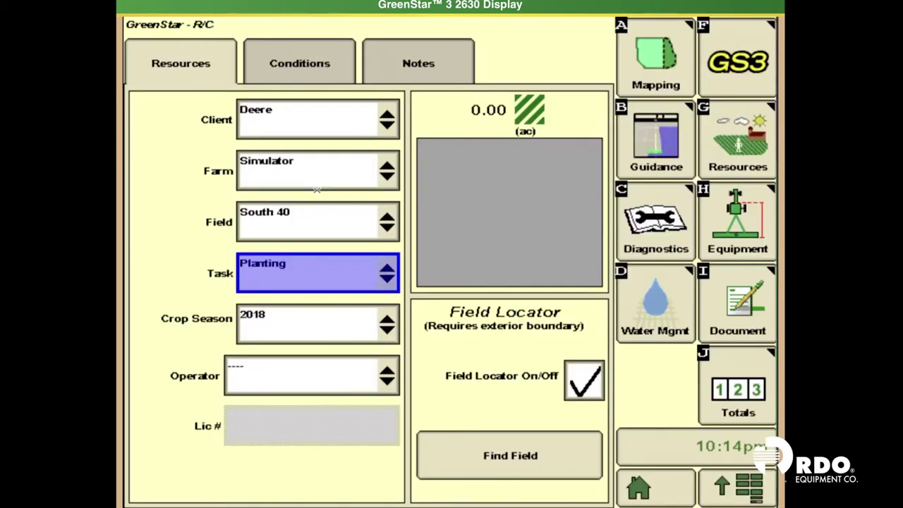
{"action": "left_click", "coordinate": [364, 335]}
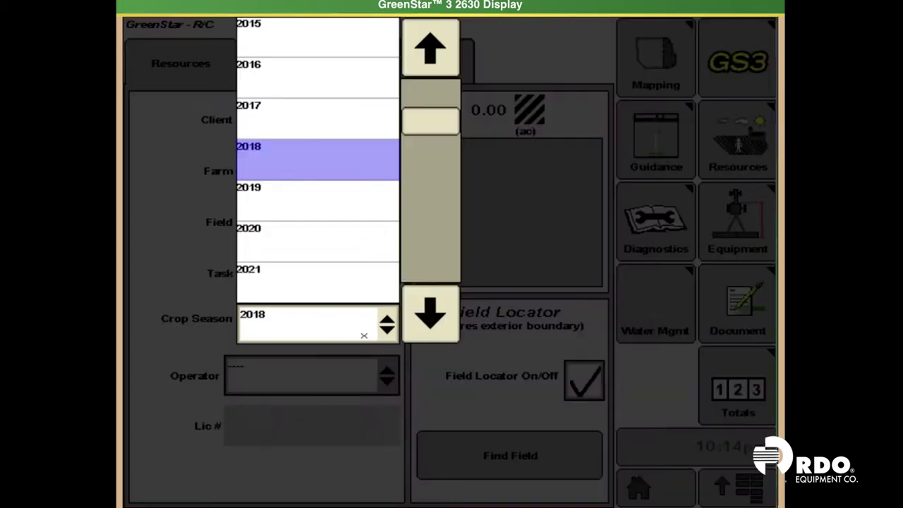
{"action": "left_click", "coordinate": [322, 285]}
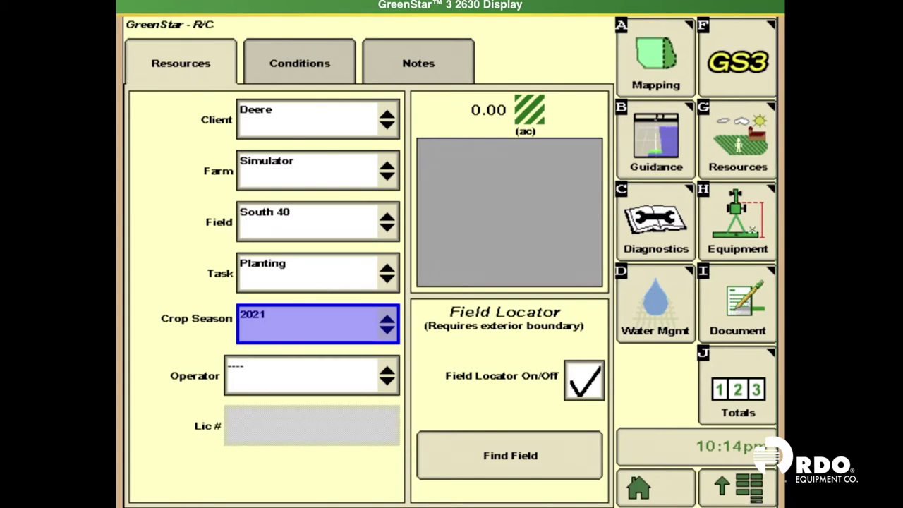
Step: In the equipment setup, set the machine type to Tractor and the machine model to 9xxxR
{"action": "left_click", "coordinate": [753, 230]}
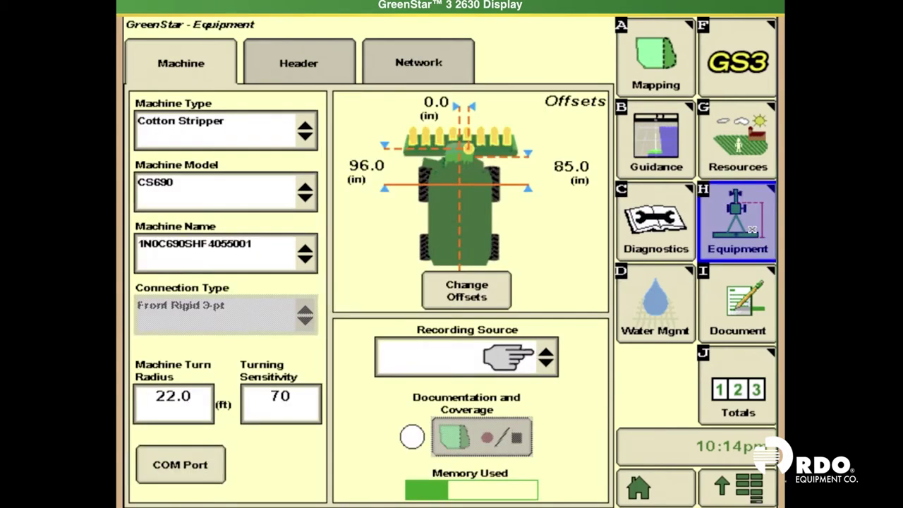
{"action": "left_click", "coordinate": [277, 133]}
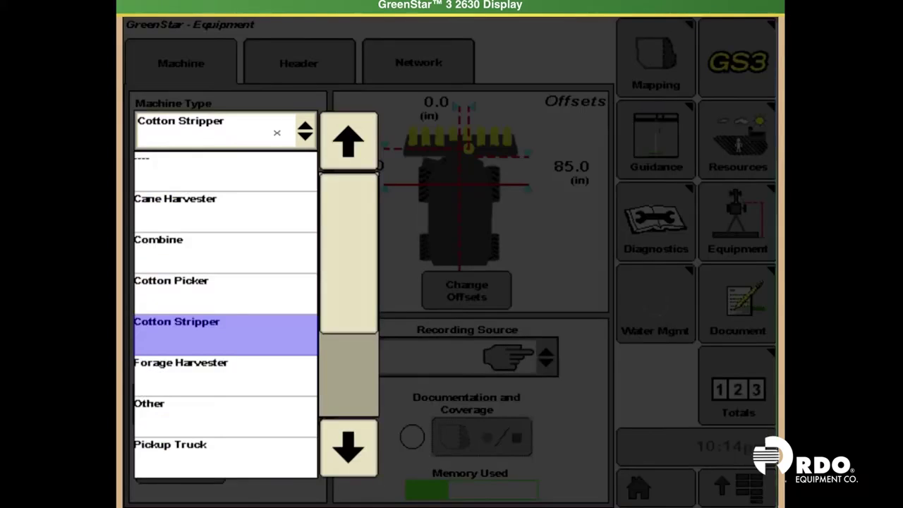
{"action": "left_click", "coordinate": [349, 449]}
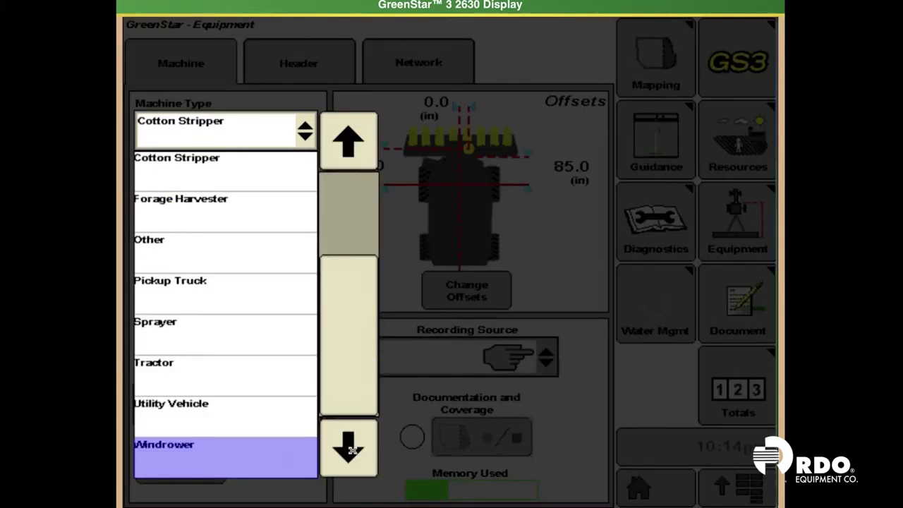
{"action": "left_click", "coordinate": [248, 373]}
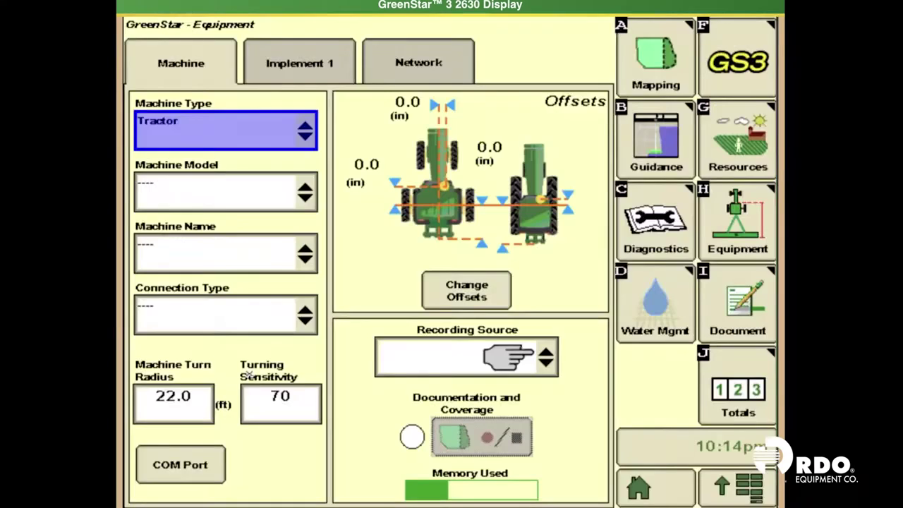
{"action": "left_click", "coordinate": [273, 200]}
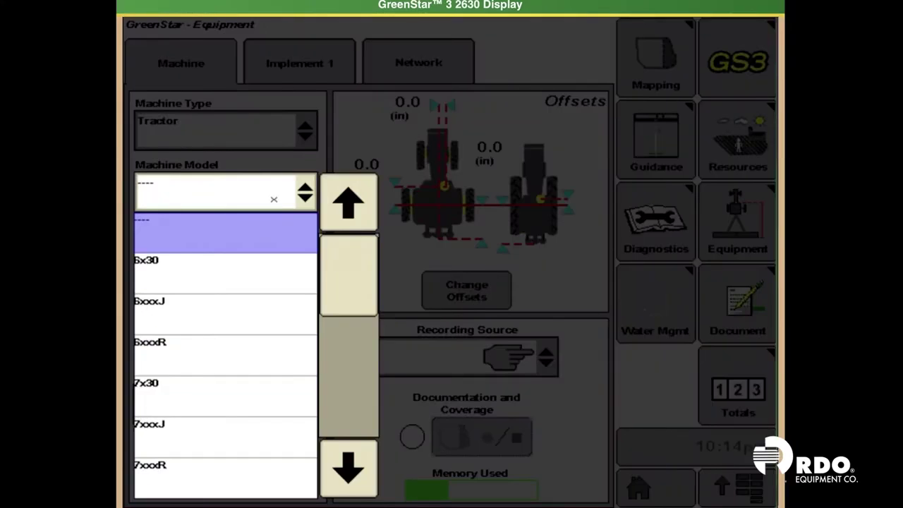
{"action": "left_click", "coordinate": [362, 472]}
{"action": "left_click", "coordinate": [362, 472]}
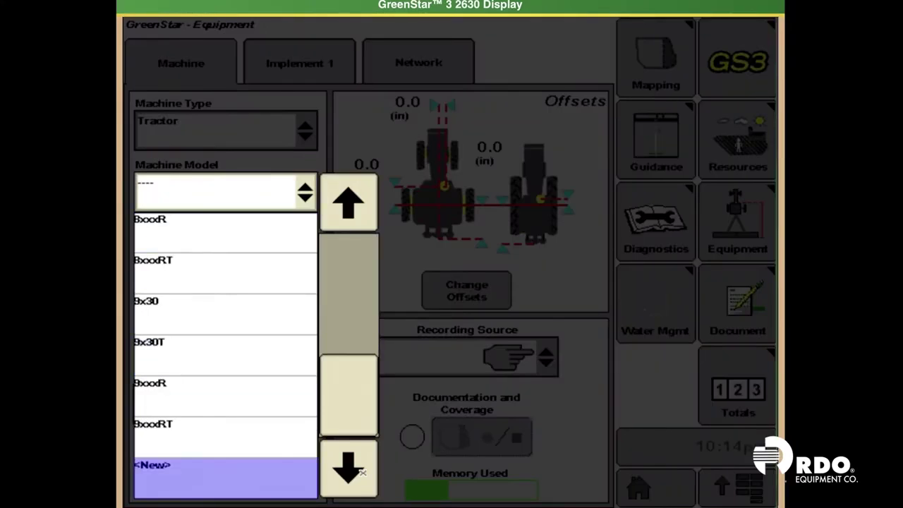
{"action": "left_click", "coordinate": [226, 399]}
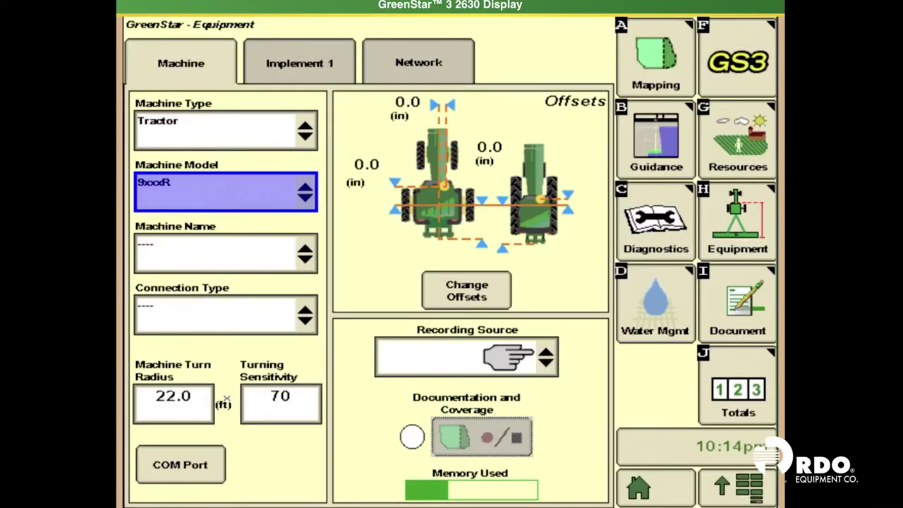
Step: Choose 9460R as the machine name and Rear Pivot Drawbar as its connection type
{"action": "left_click", "coordinate": [275, 261]}
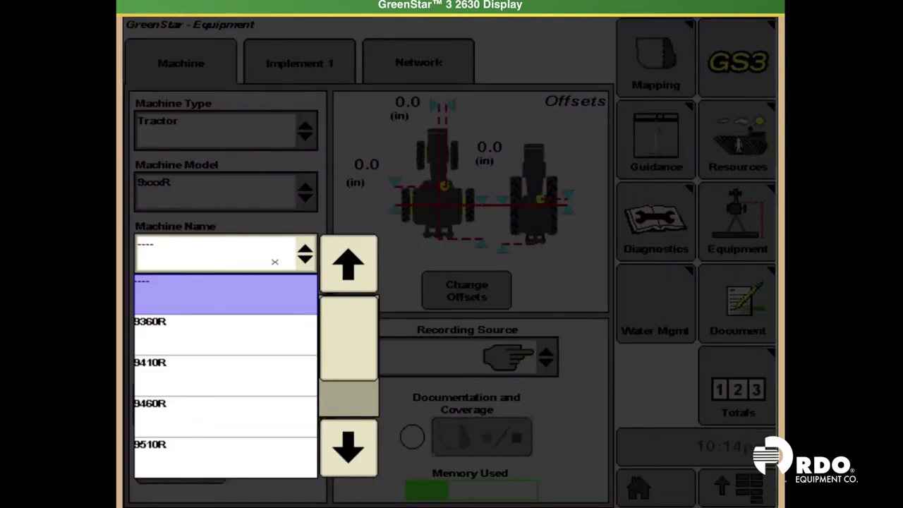
{"action": "left_click", "coordinate": [223, 411]}
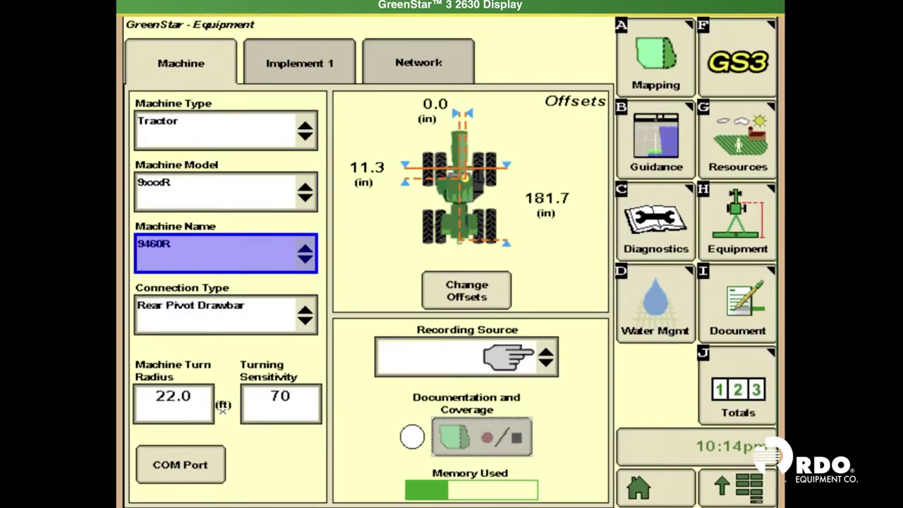
{"action": "left_click", "coordinate": [256, 322]}
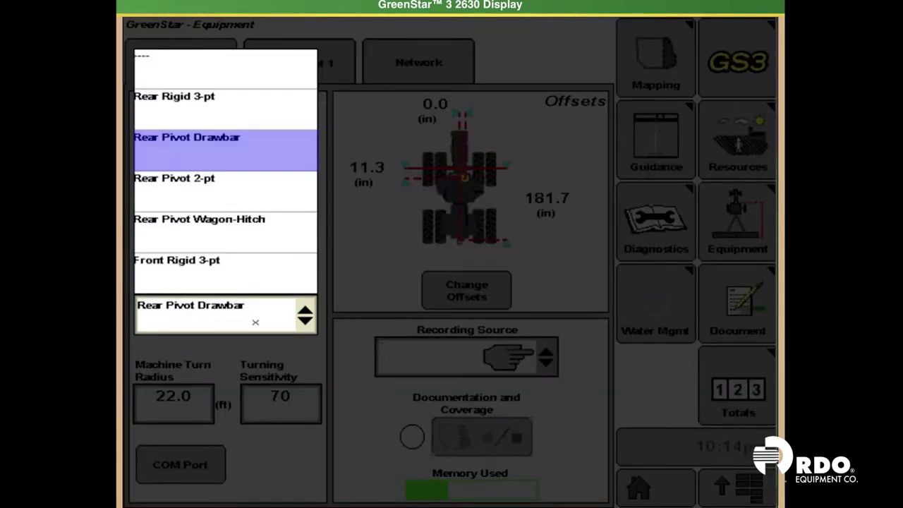
{"action": "left_click", "coordinate": [227, 149]}
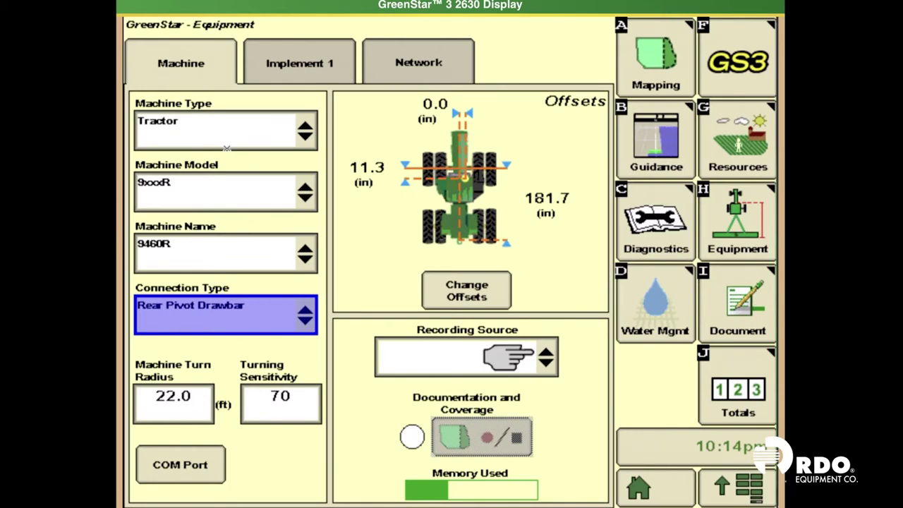
Step: Set Implement 1's type to Planter and its model to 1770NT
{"action": "left_click", "coordinate": [302, 62]}
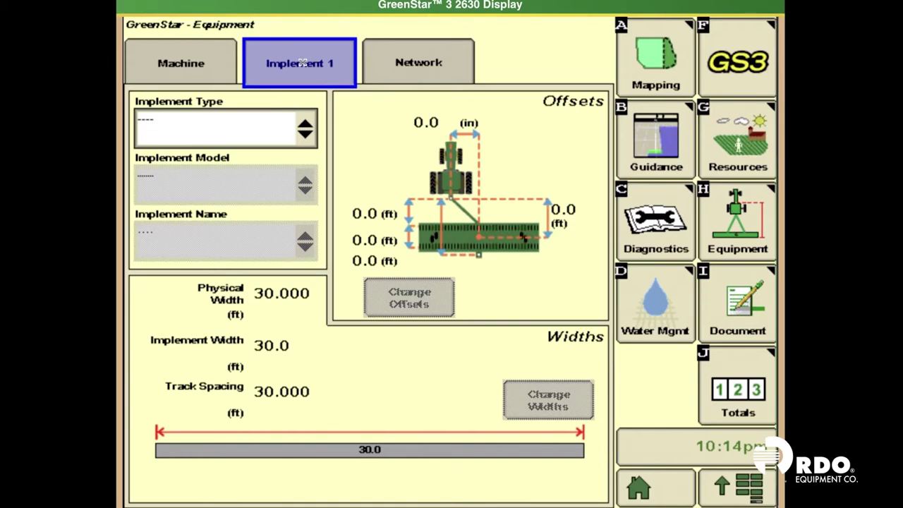
{"action": "left_click", "coordinate": [251, 130]}
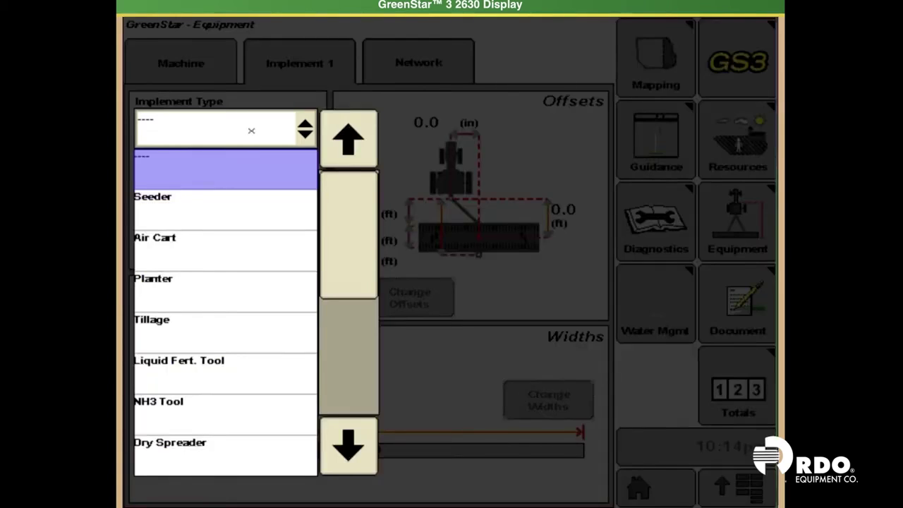
{"action": "left_click", "coordinate": [167, 295]}
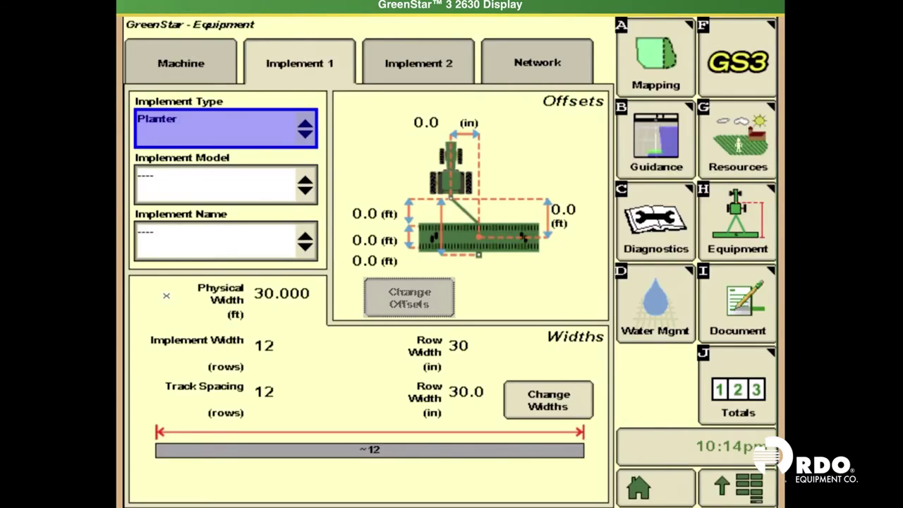
{"action": "left_click", "coordinate": [278, 186]}
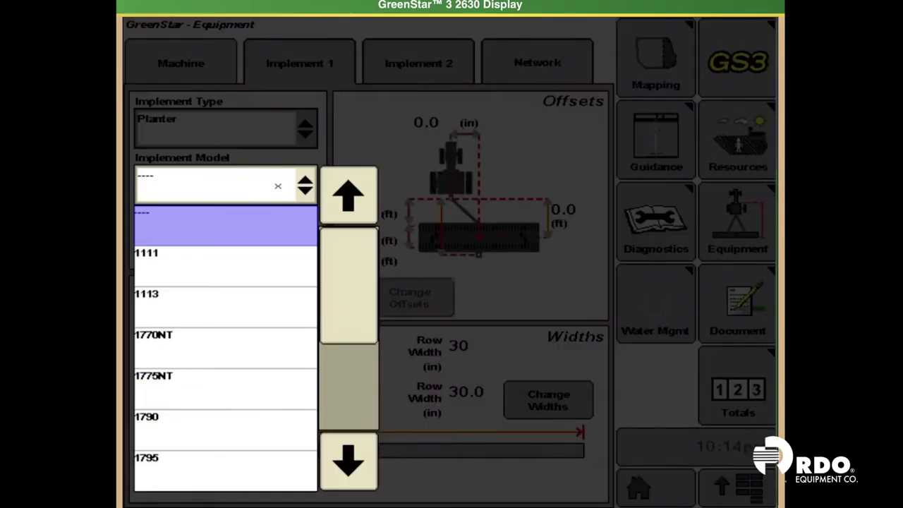
{"action": "left_click", "coordinate": [360, 466]}
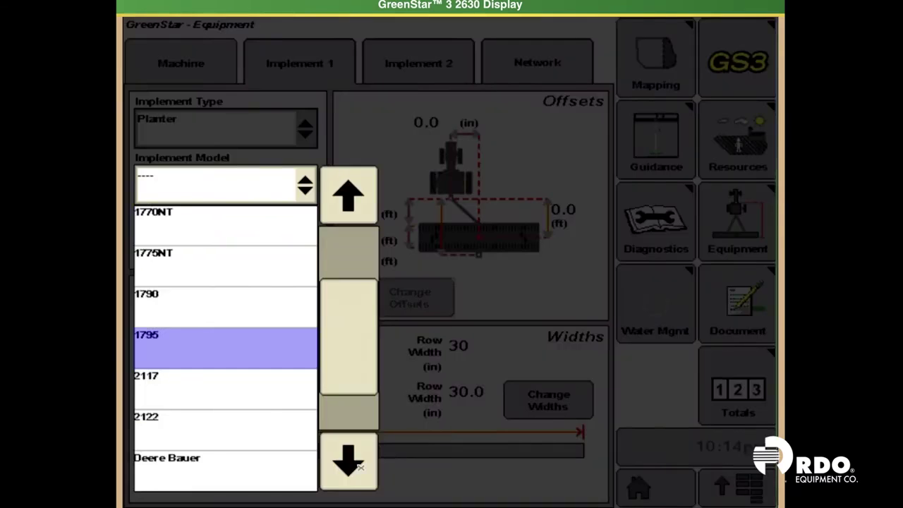
{"action": "left_click", "coordinate": [231, 227]}
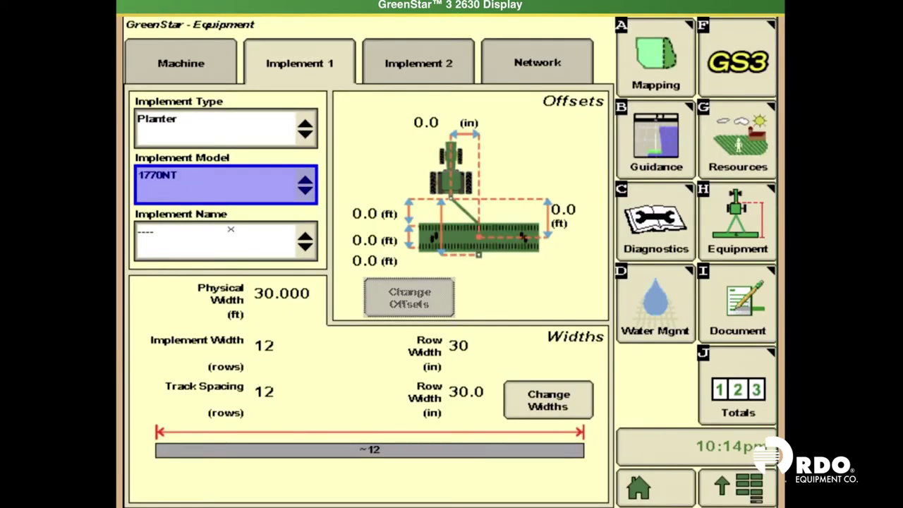
Step: Choose 1770NT-16R30 Drawbar as the implement name and review its offsets
{"action": "left_click", "coordinate": [258, 249]}
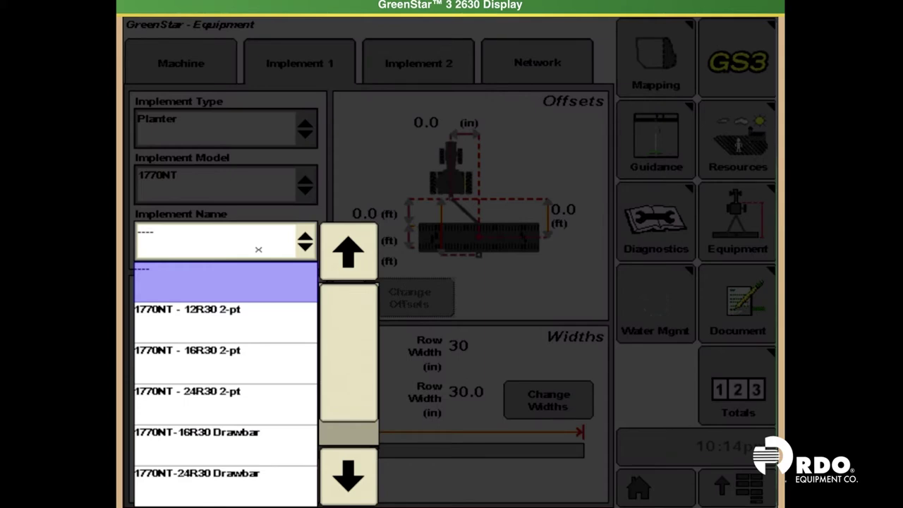
{"action": "left_click", "coordinate": [253, 451]}
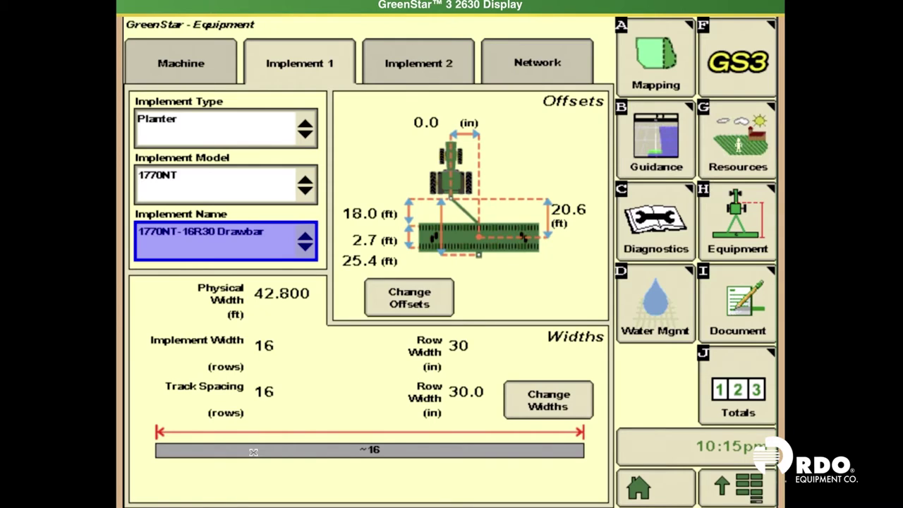
{"action": "left_click", "coordinate": [415, 293]}
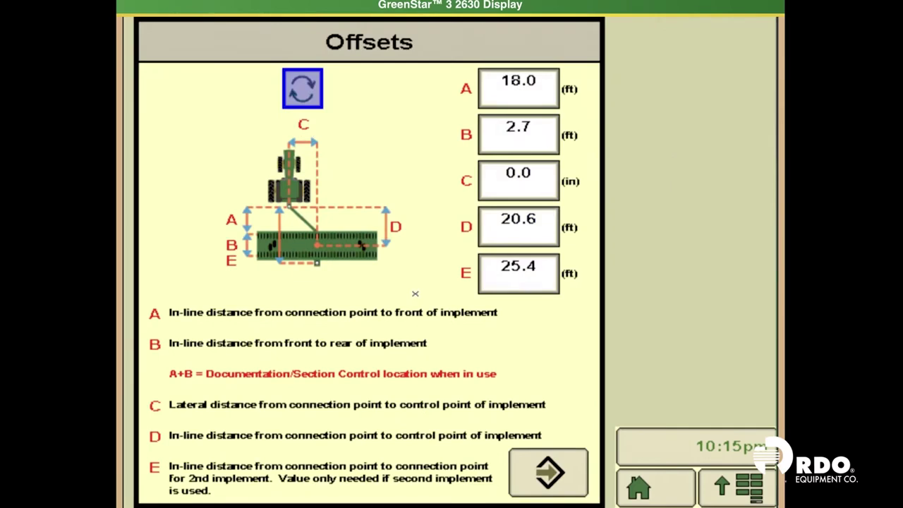
{"action": "left_click", "coordinate": [562, 474]}
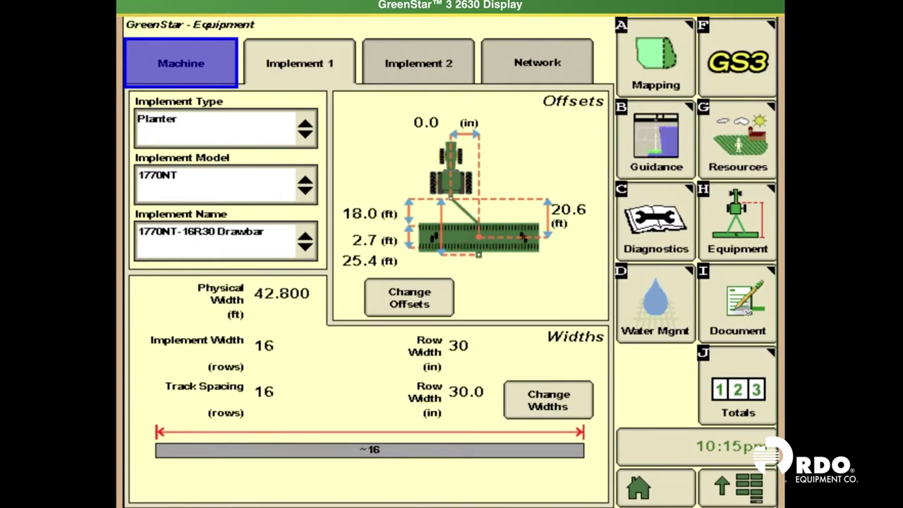
Step: In the documentation setup, remove the existing Harvest operation
{"action": "left_click", "coordinate": [748, 314]}
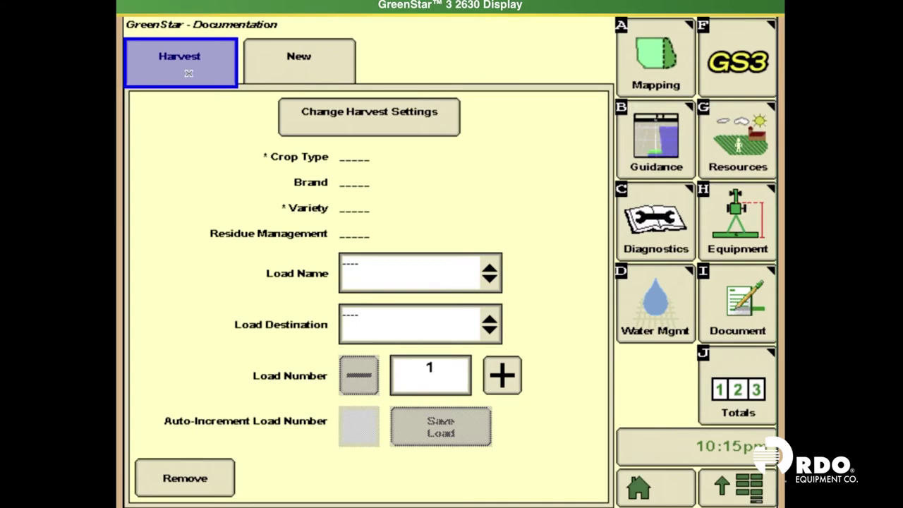
{"action": "left_click", "coordinate": [379, 121]}
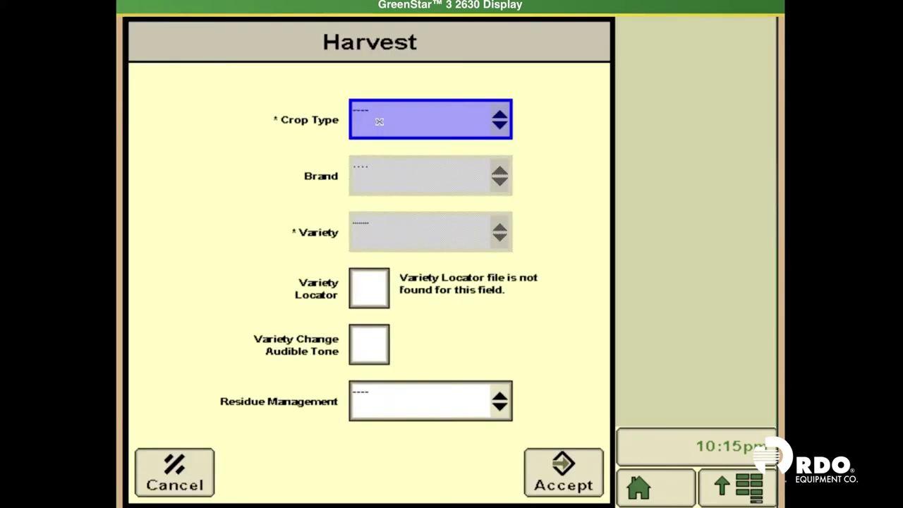
{"action": "left_click", "coordinate": [186, 468]}
{"action": "left_click", "coordinate": [188, 484]}
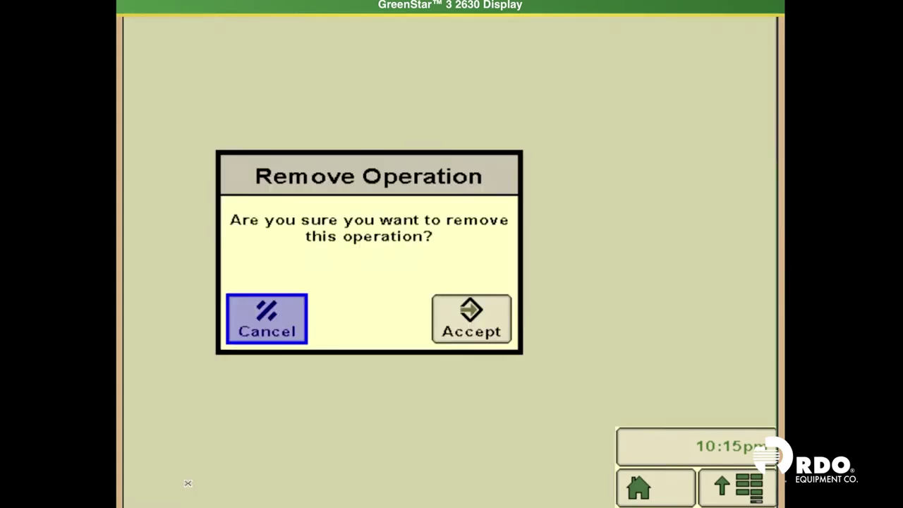
{"action": "left_click", "coordinate": [470, 305]}
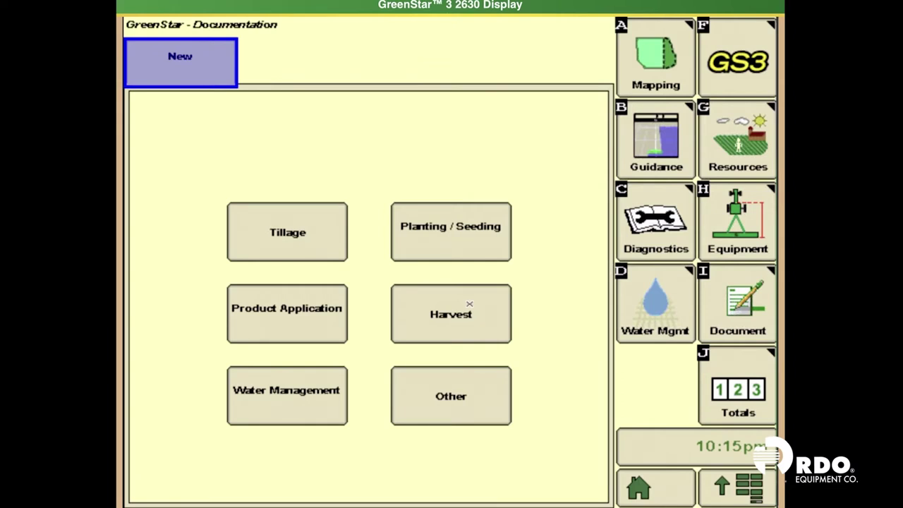
Step: Create a Planting / Seeding operation and set its seed type to Corn
{"action": "left_click", "coordinate": [455, 230]}
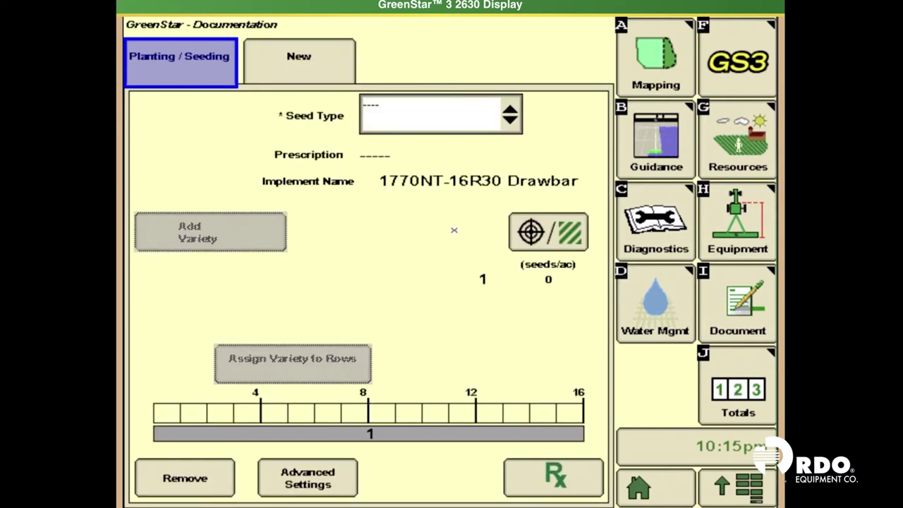
{"action": "left_click", "coordinate": [462, 117]}
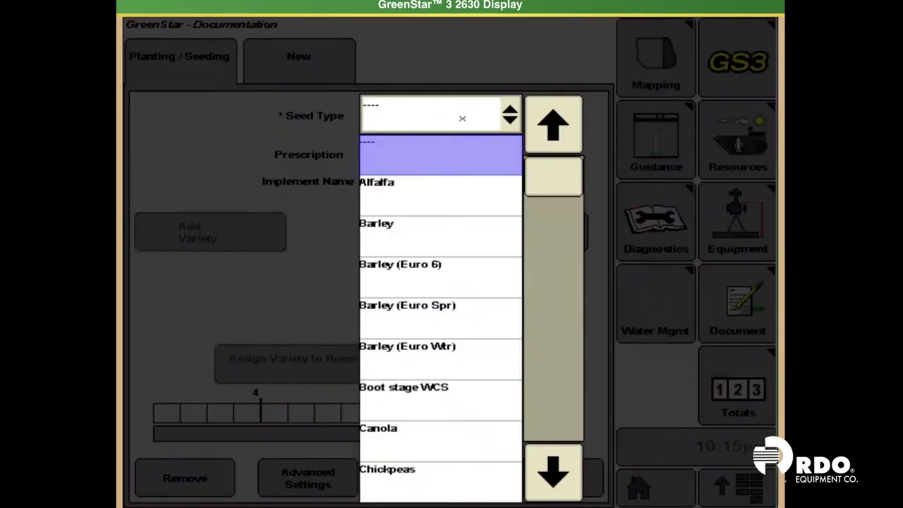
{"action": "left_click", "coordinate": [574, 471]}
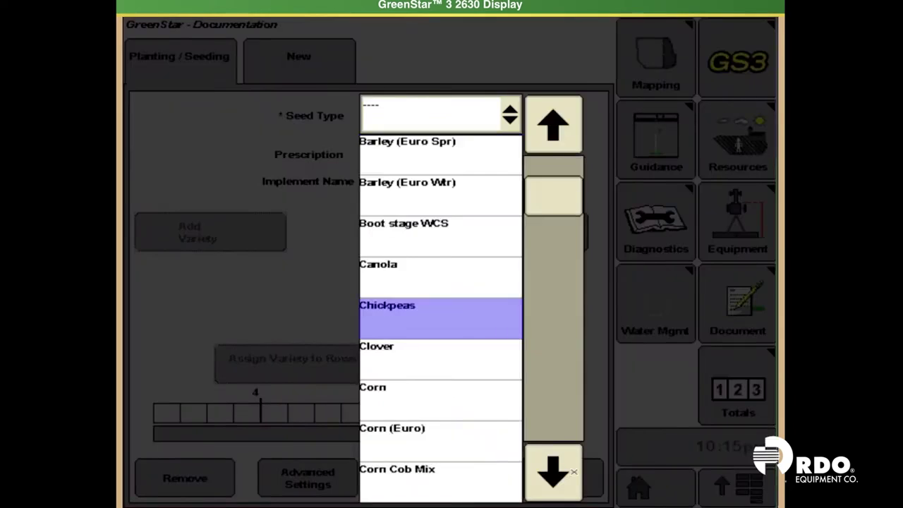
{"action": "left_click", "coordinate": [448, 404]}
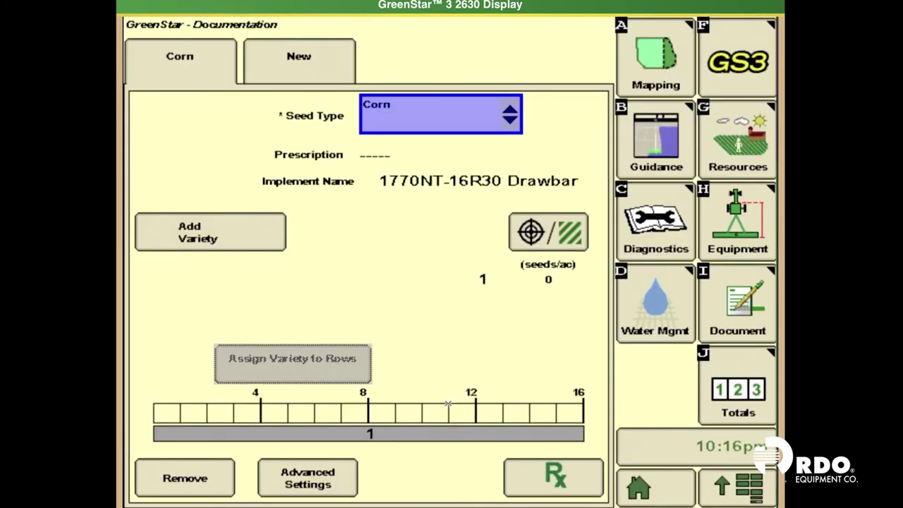
Step: Start adding a seed variety to the corn operation and create the new brand Legend for it
{"action": "left_click", "coordinate": [228, 237]}
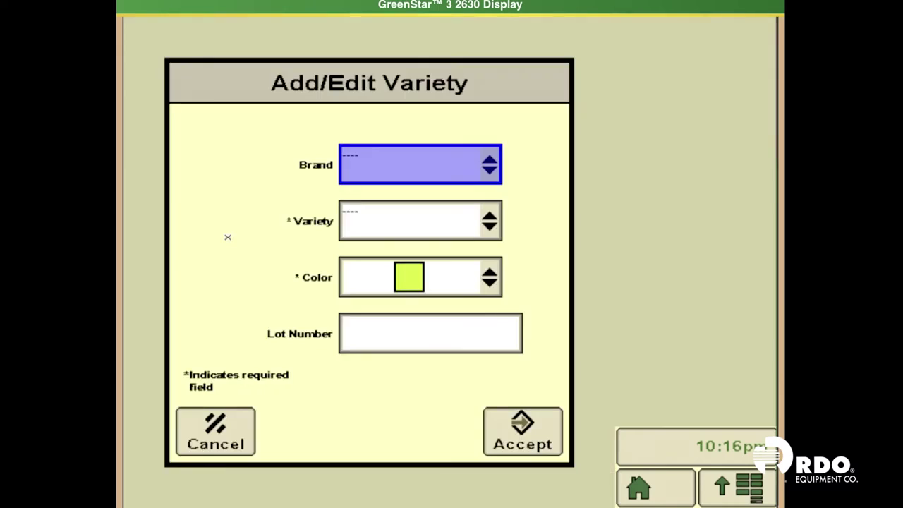
{"action": "left_click", "coordinate": [444, 158]}
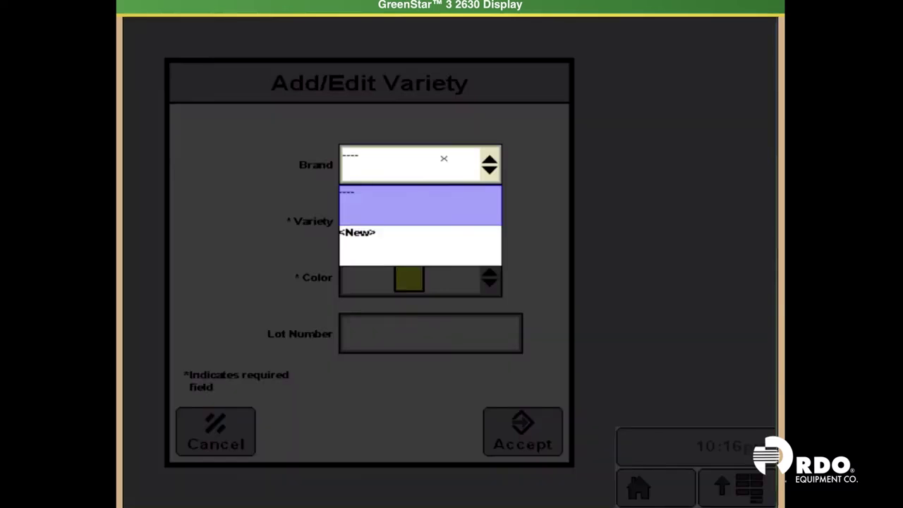
{"action": "left_click", "coordinate": [402, 244]}
{"action": "left_click", "coordinate": [402, 244]}
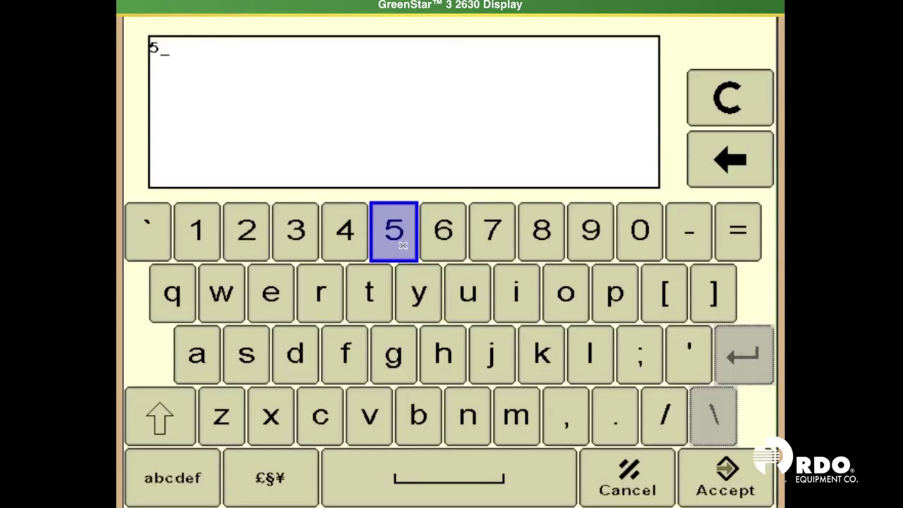
{"action": "left_click", "coordinate": [737, 165]}
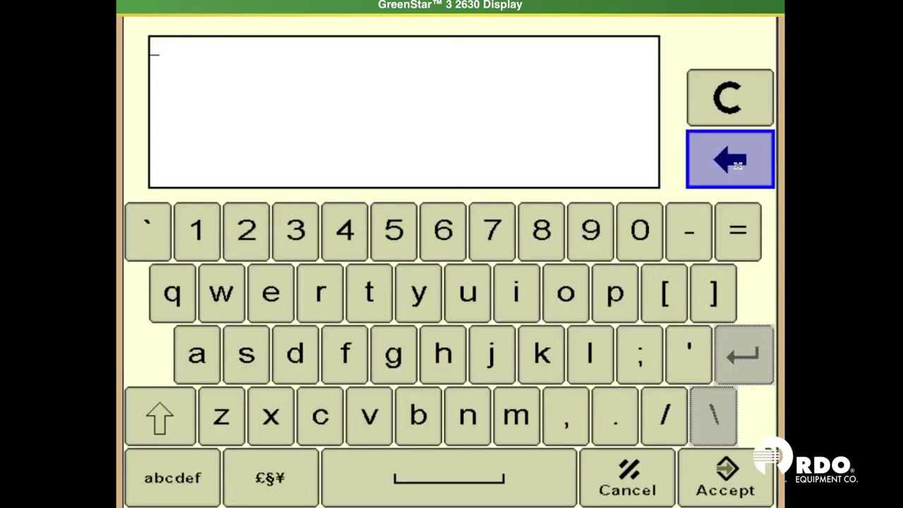
{"action": "left_click", "coordinate": [160, 415]}
{"action": "left_click", "coordinate": [601, 356]}
{"action": "left_click", "coordinate": [260, 295]}
{"action": "left_click", "coordinate": [400, 350]}
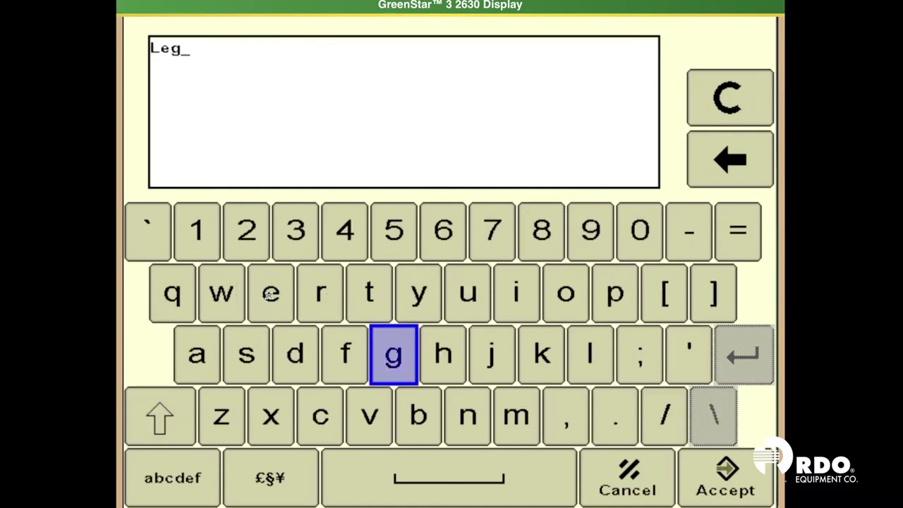
{"action": "left_click", "coordinate": [268, 296]}
{"action": "left_click", "coordinate": [479, 421]}
{"action": "left_click", "coordinate": [309, 359]}
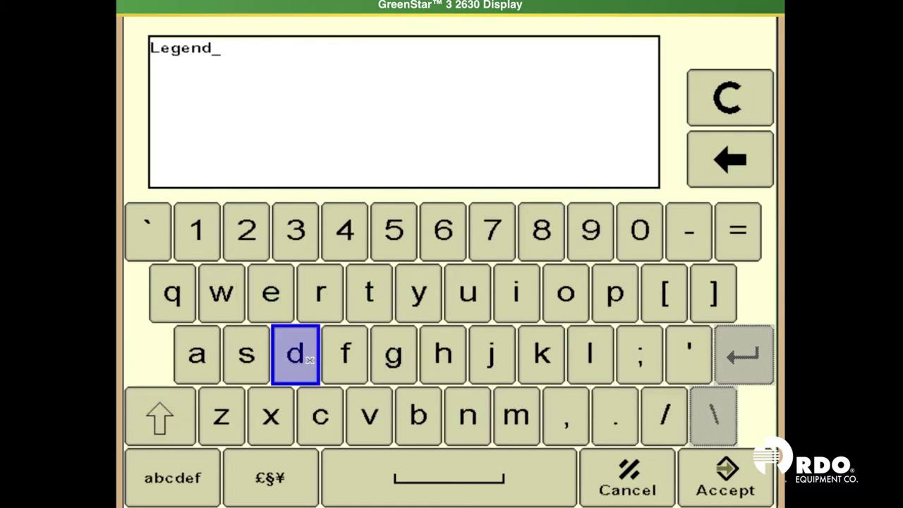
{"action": "left_click", "coordinate": [745, 479]}
Step: Create the new variety 9980-VT2PRIB under the Legend brand and accept it with the default color
{"action": "left_click", "coordinate": [425, 220]}
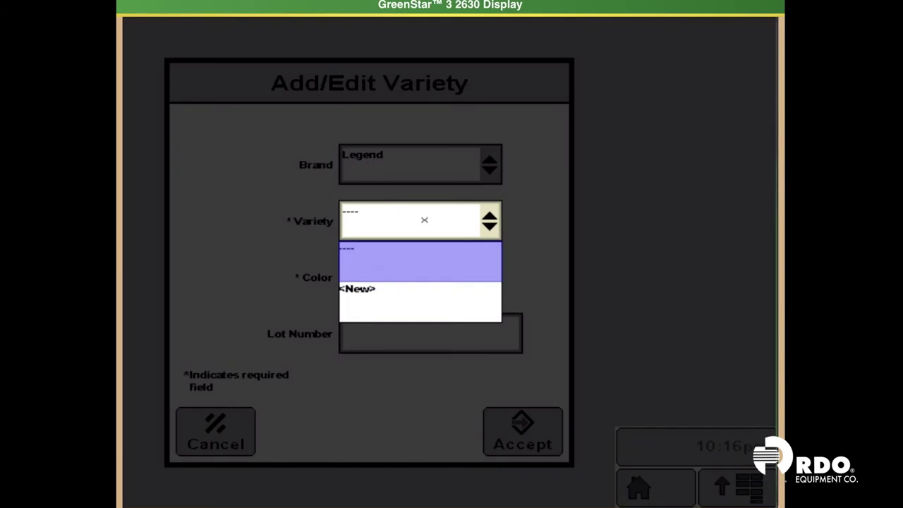
{"action": "left_click", "coordinate": [416, 306]}
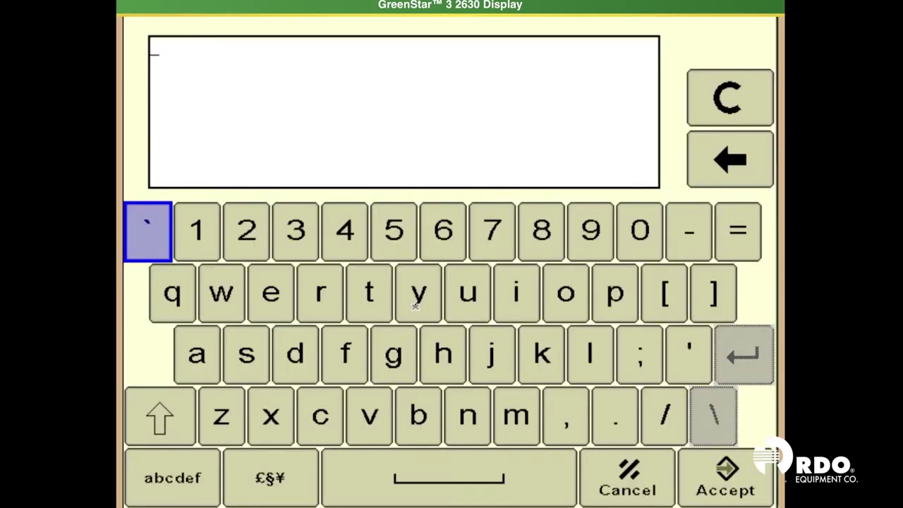
{"action": "left_click", "coordinate": [594, 244]}
{"action": "left_click", "coordinate": [593, 244]}
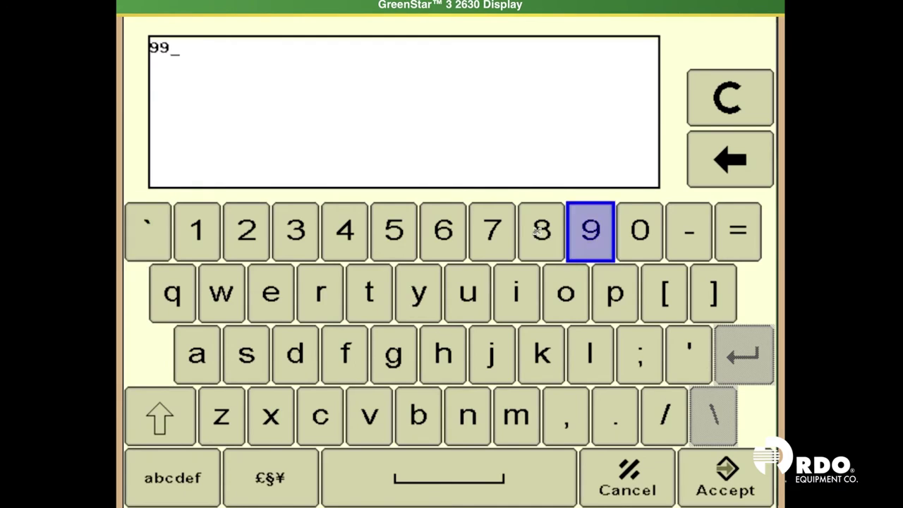
{"action": "left_click", "coordinate": [537, 231]}
{"action": "left_click", "coordinate": [643, 229]}
{"action": "left_click", "coordinate": [691, 238]}
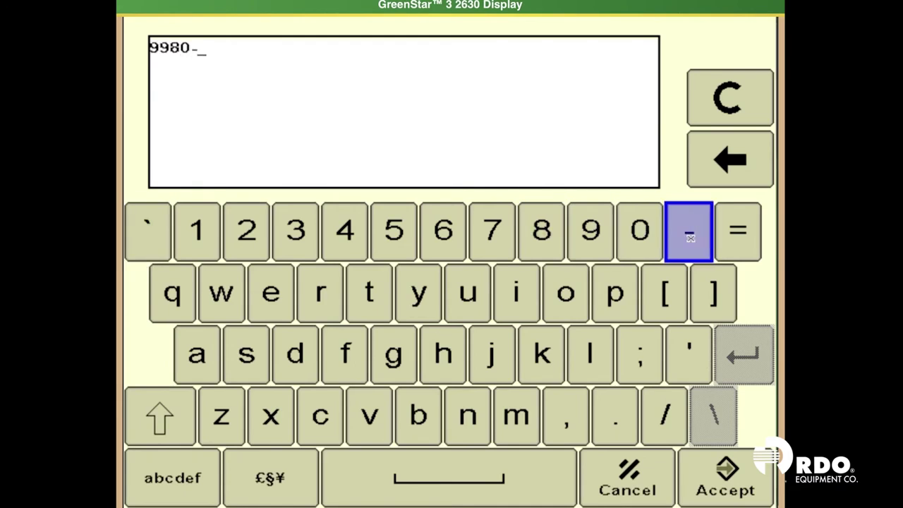
{"action": "left_click", "coordinate": [166, 404]}
{"action": "left_click", "coordinate": [373, 415]}
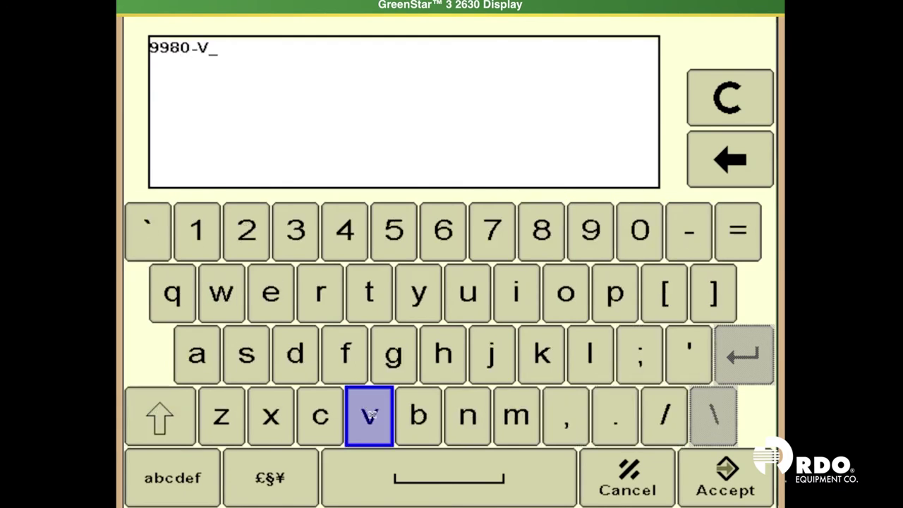
{"action": "left_click", "coordinate": [161, 412]}
{"action": "left_click", "coordinate": [367, 293]}
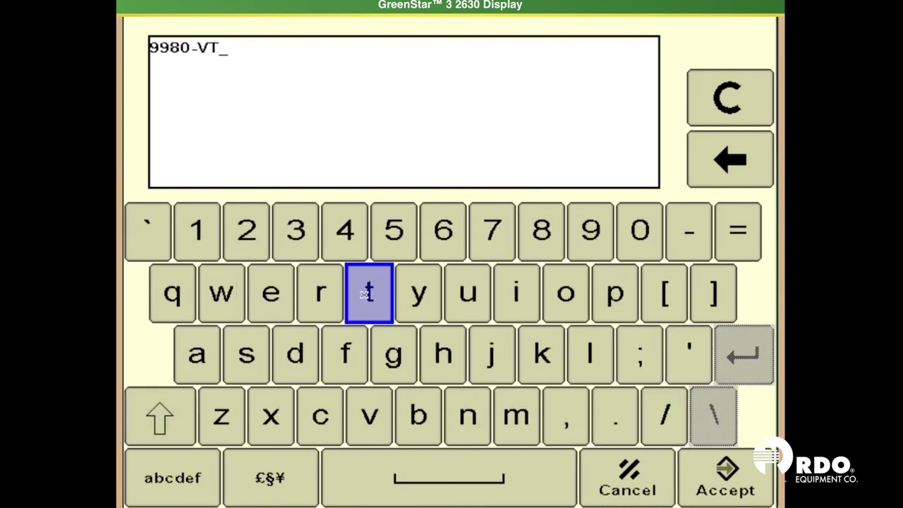
{"action": "left_click", "coordinate": [238, 235]}
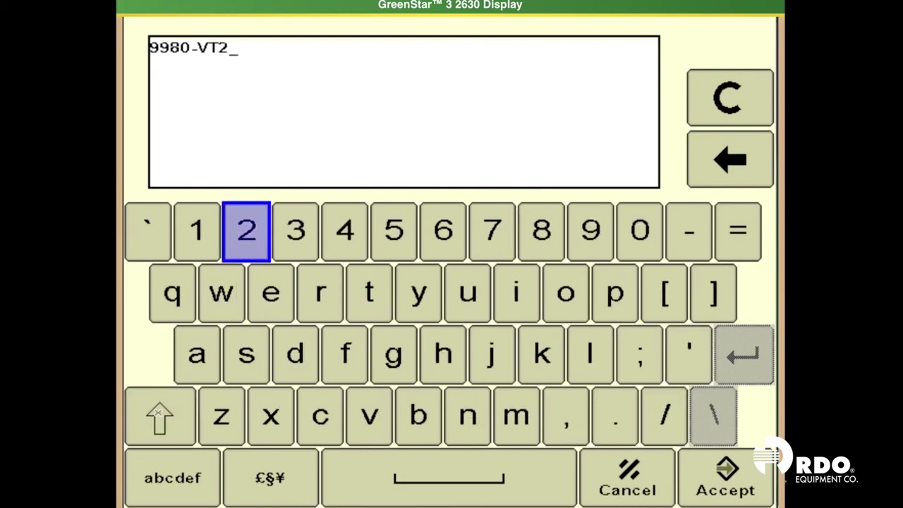
{"action": "left_click", "coordinate": [161, 415]}
{"action": "left_click", "coordinate": [617, 290]}
{"action": "left_click", "coordinate": [161, 415]}
{"action": "left_click", "coordinate": [321, 297]}
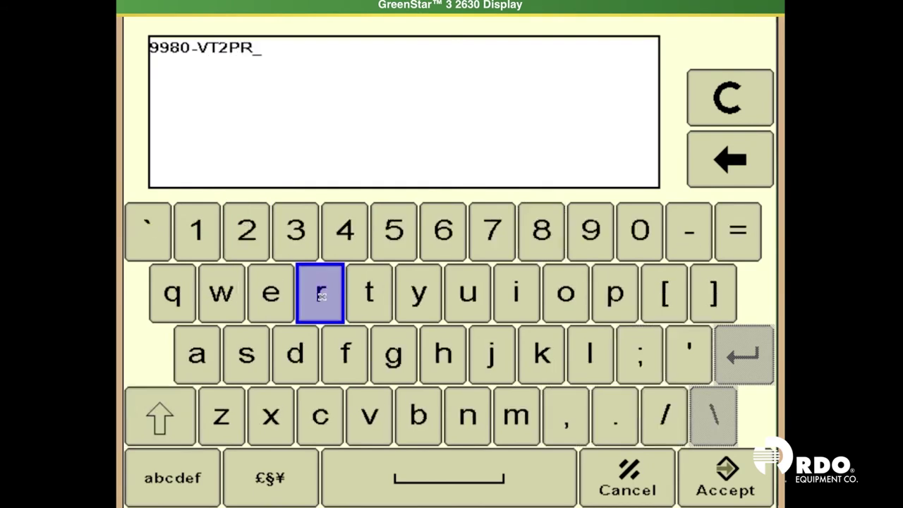
{"action": "left_click", "coordinate": [157, 428]}
{"action": "left_click", "coordinate": [516, 300]}
{"action": "left_click", "coordinate": [153, 430]}
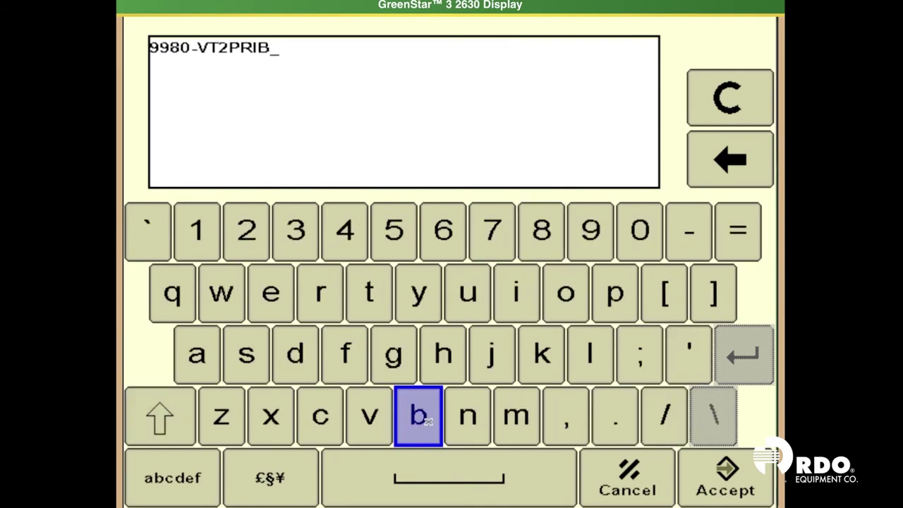
{"action": "left_click", "coordinate": [739, 484]}
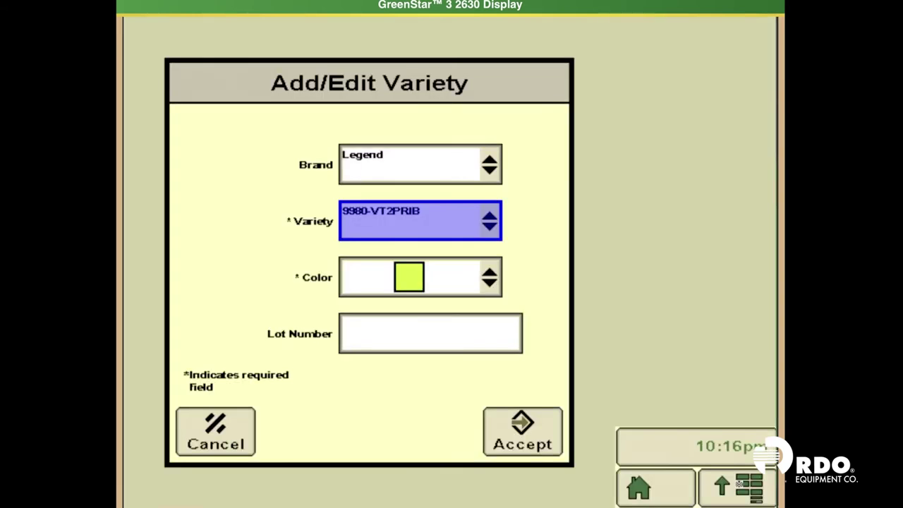
{"action": "left_click", "coordinate": [542, 432]}
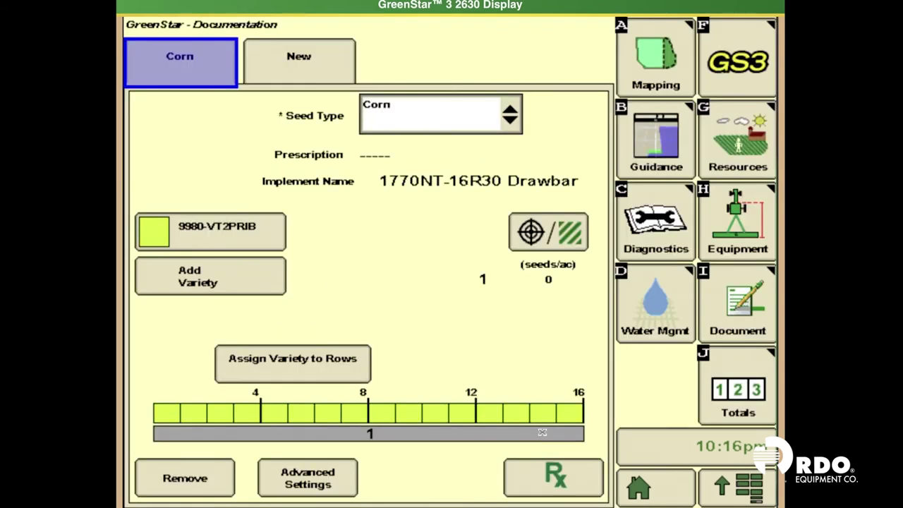
Step: Accept the assignment of variety 9980-VT2PRIB to rows 1 through 16 and return to the home guidance page
{"action": "left_click", "coordinate": [309, 372]}
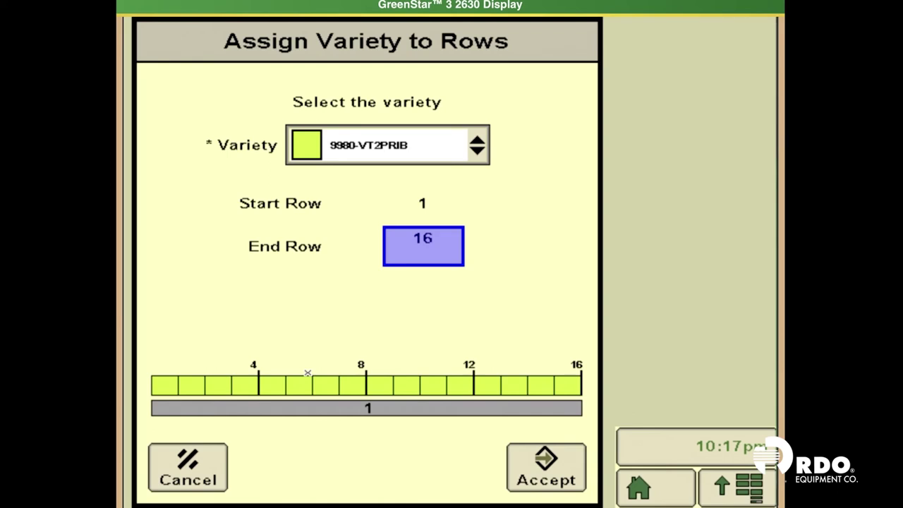
{"action": "left_click", "coordinate": [556, 467]}
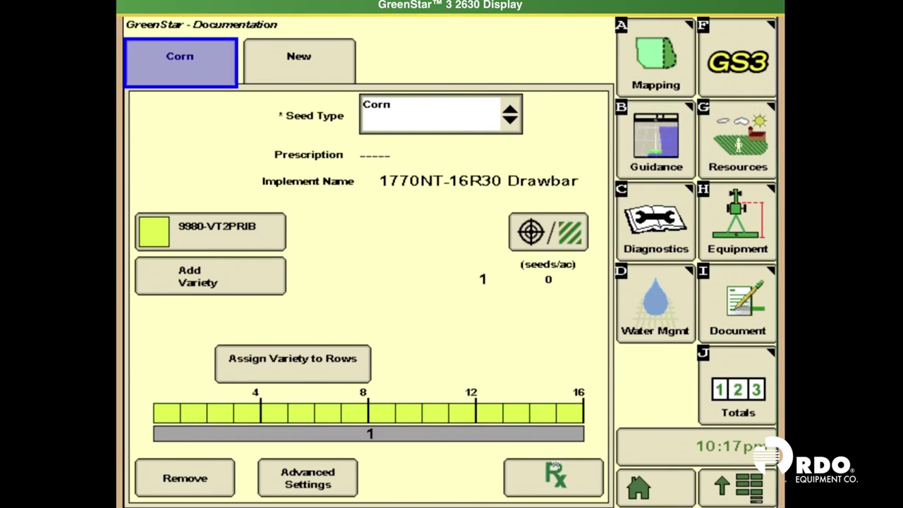
{"action": "left_click", "coordinate": [665, 486]}
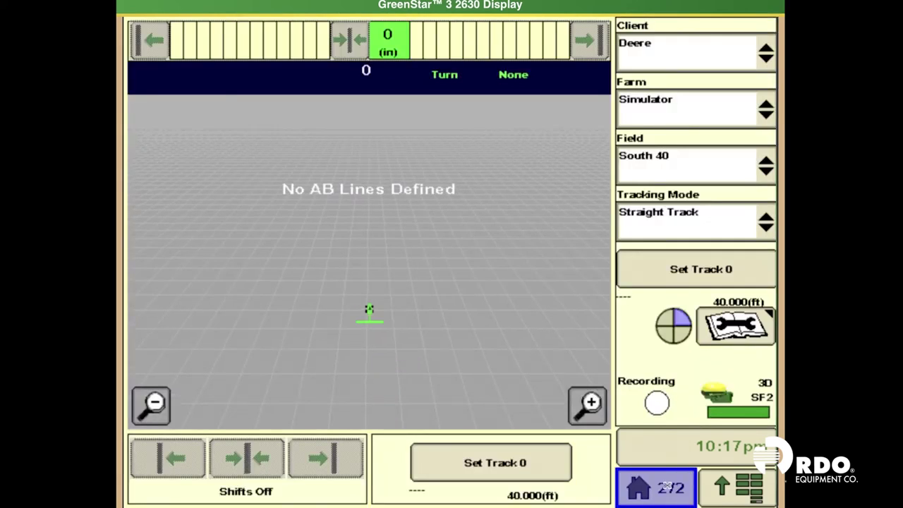